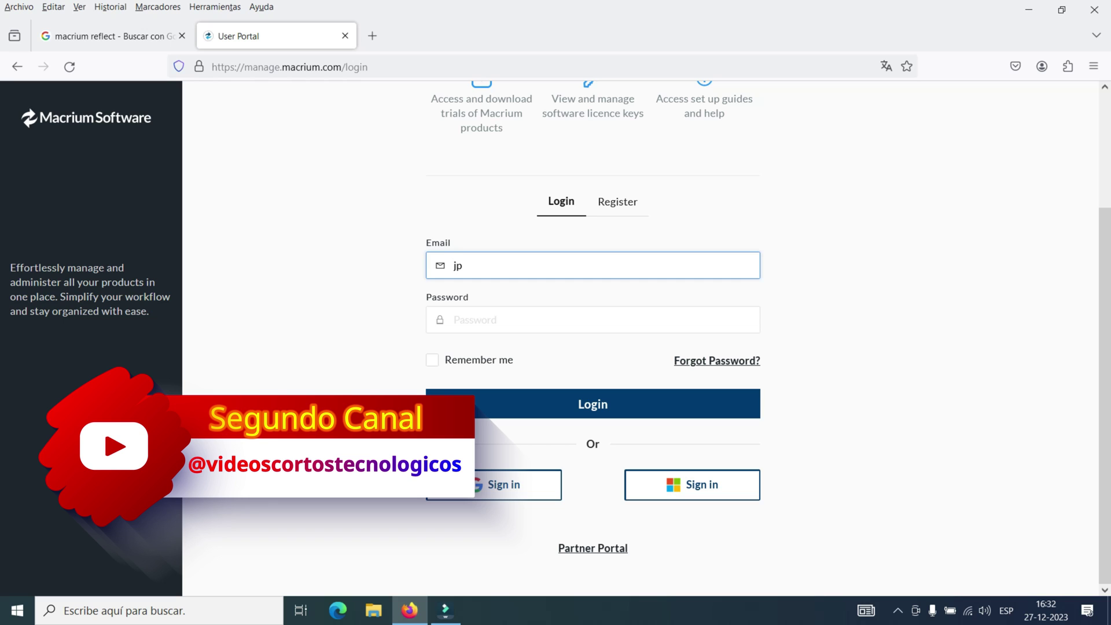
- Log in to the Macrium User Portal with the account e-mail and password
key(Tab)
text(••)
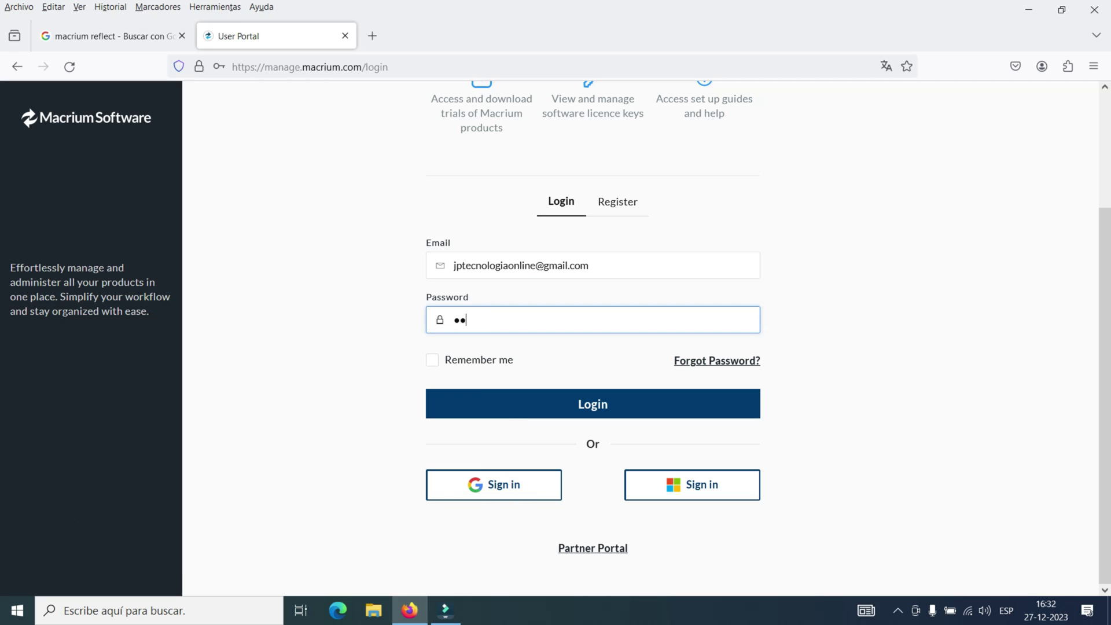
text(••••••••)
key(Return)
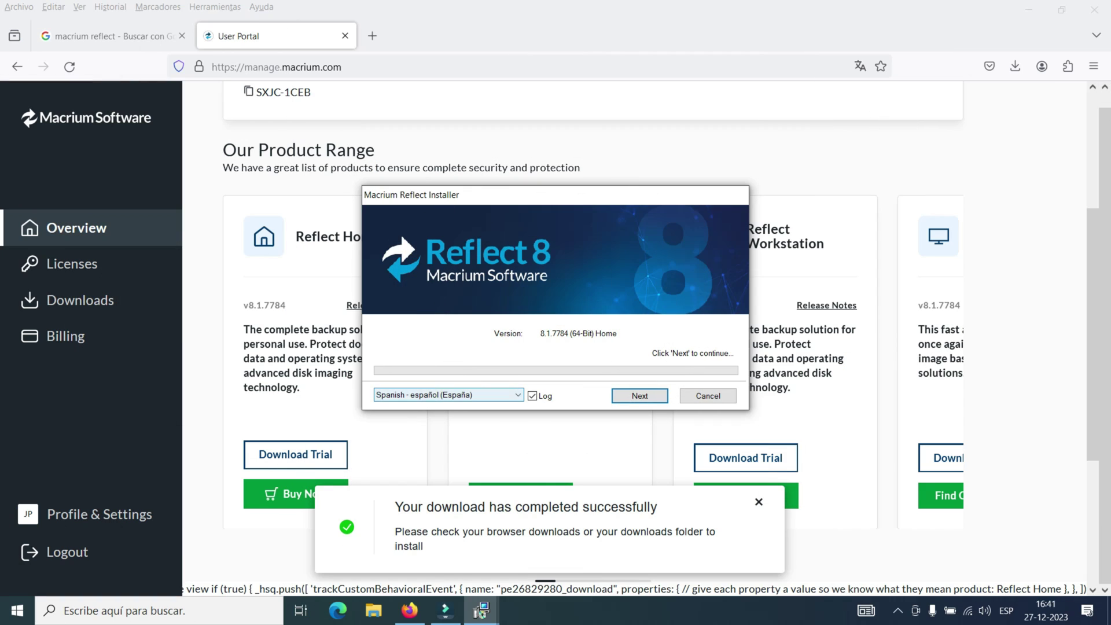
- Keep 'Spanish - español (España)' as the installer language and advance to the license agreement
key(alt+Down)
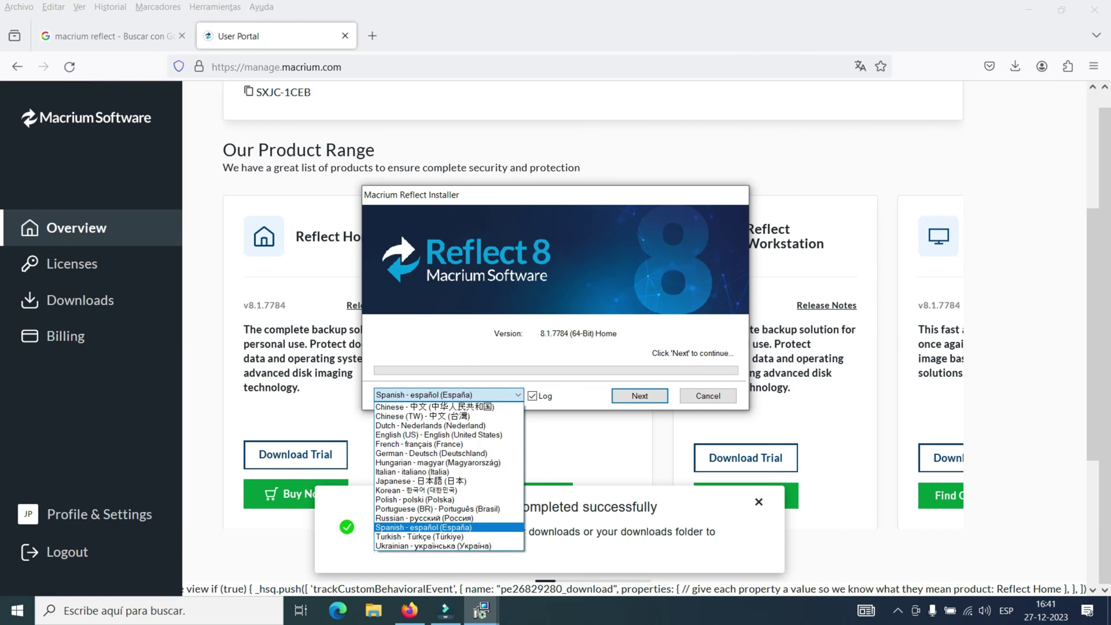
key(Return)
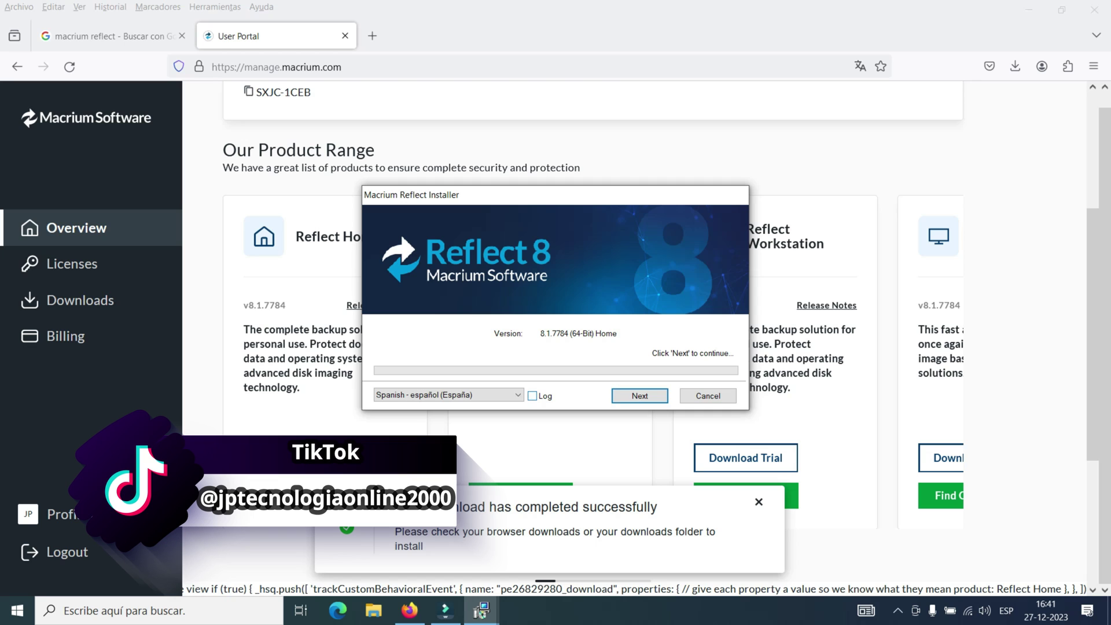
key(Return)
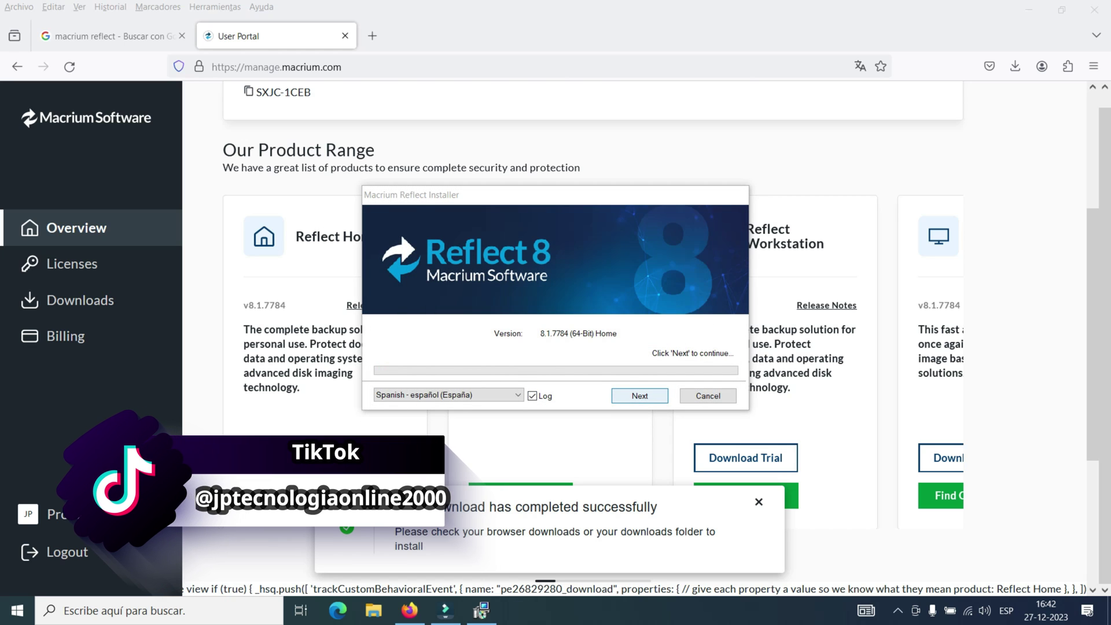
key(Return)
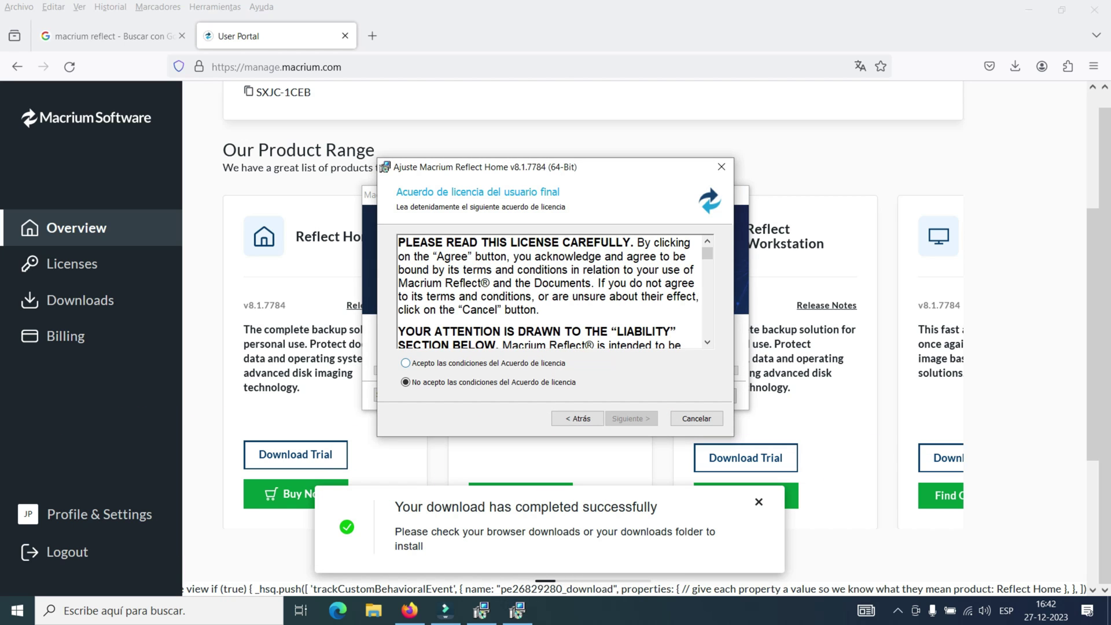
- Accept the license terms and continue with the 'Prueba de 30 días' trial
click(405, 363)
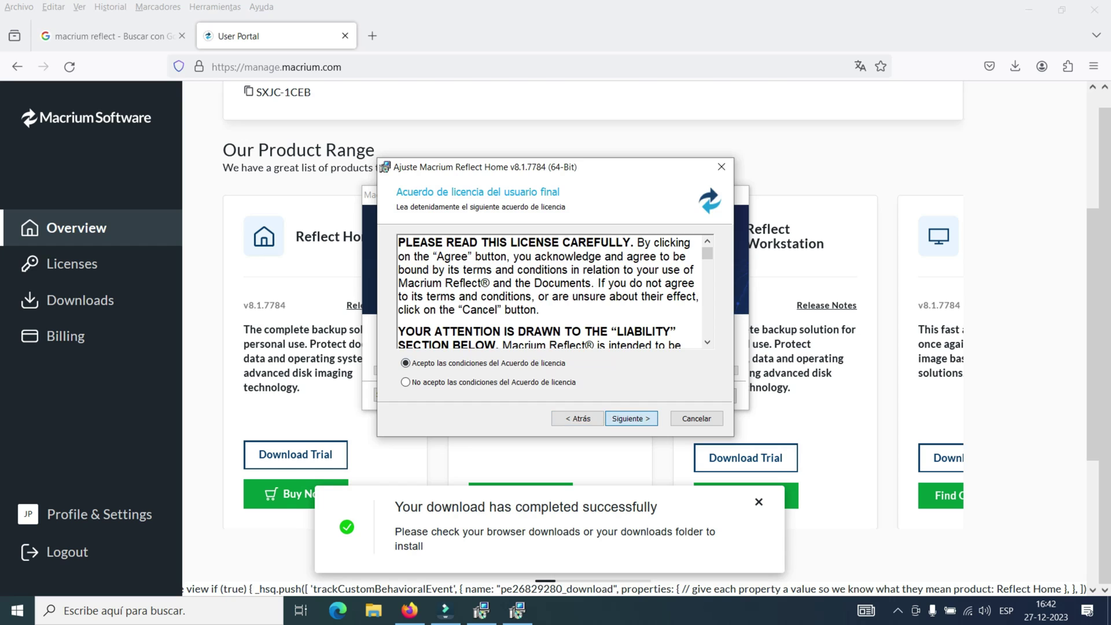
key(Return)
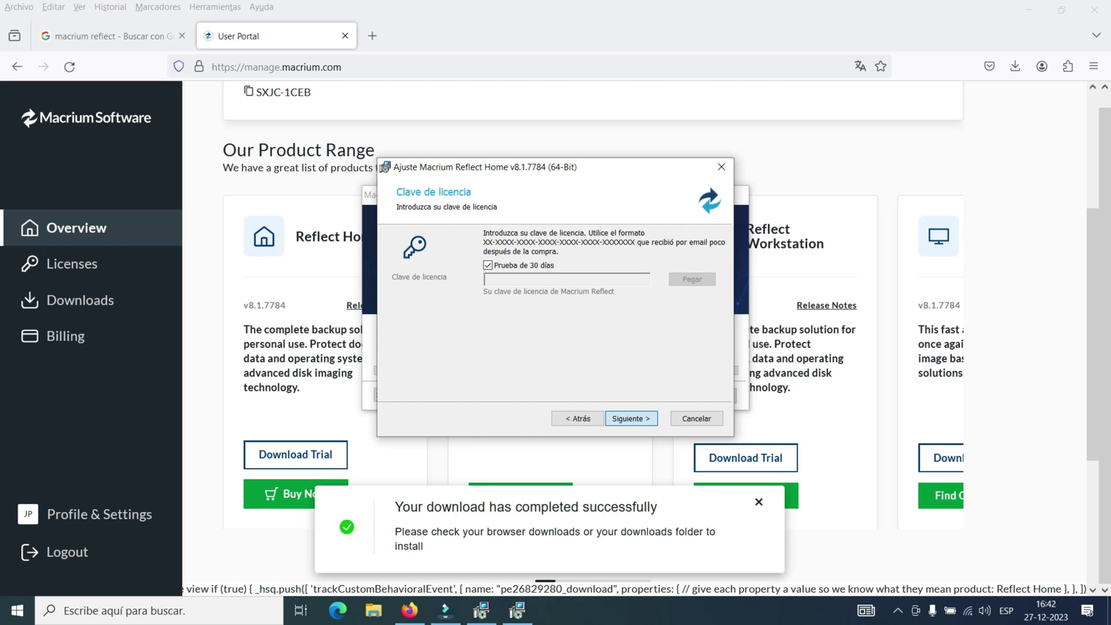
key(Return)
key(Return)
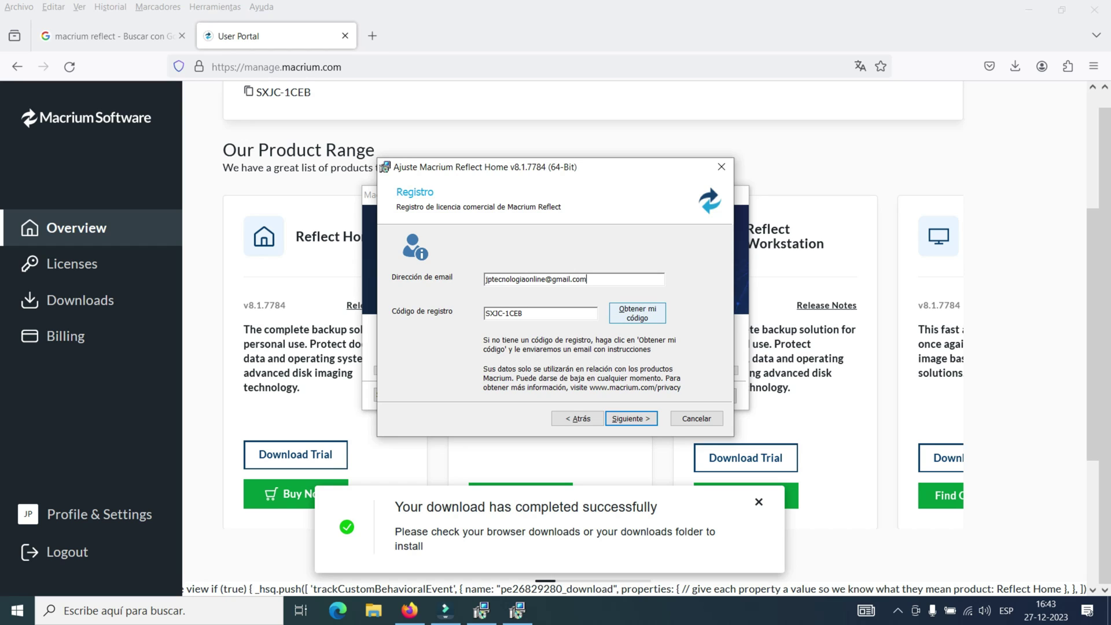
- Request the registration code by e-mail via 'Obtener mi código' and dismiss the sent confirmation
key(Return)
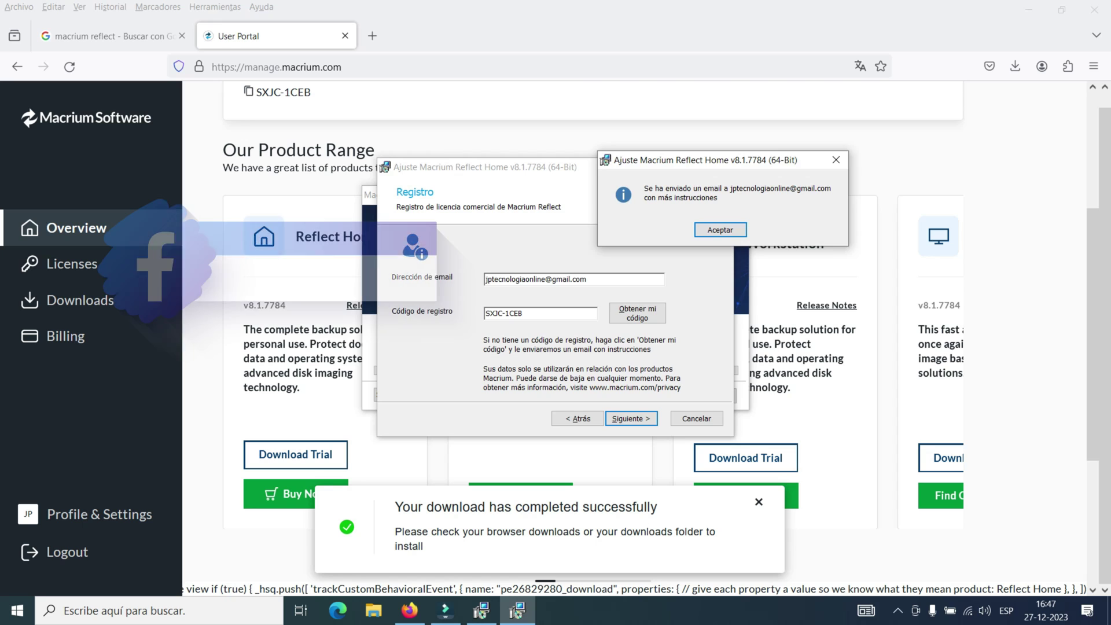
drag(664, 160, 568, 165)
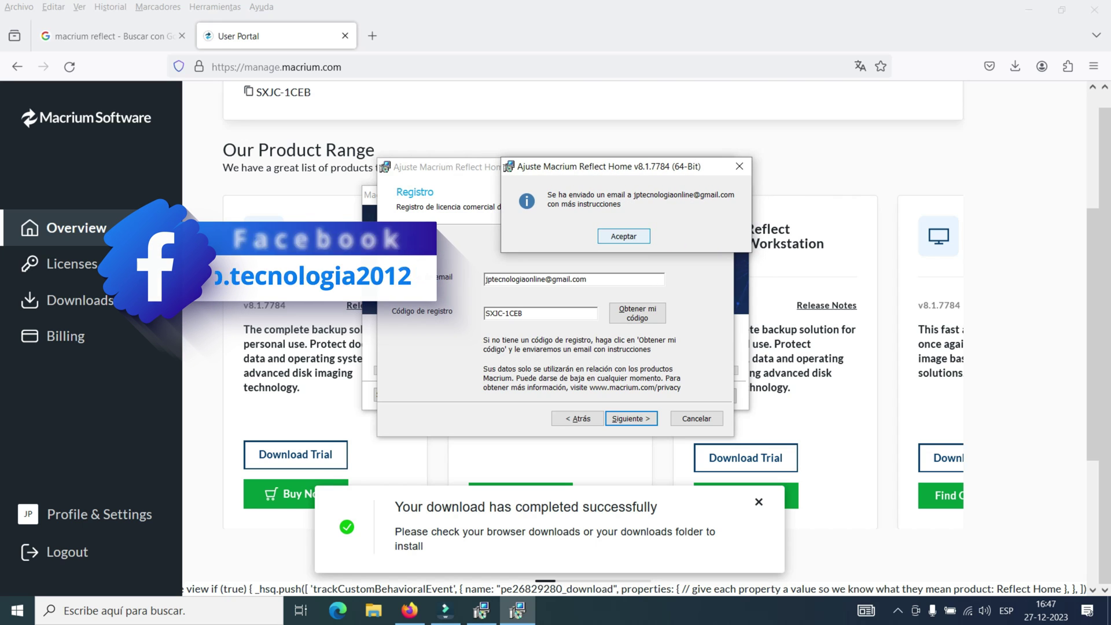
key(Return)
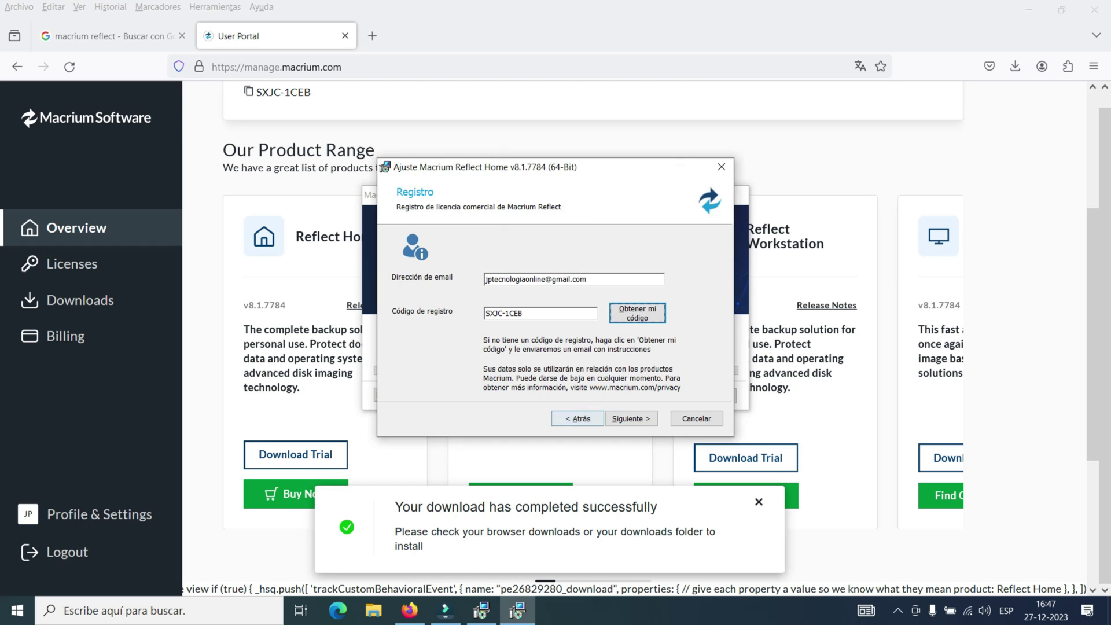
key(Tab)
- Install Reflect Home with the default custom options and finish with 'Ejecutar ahora' checked
key(Return)
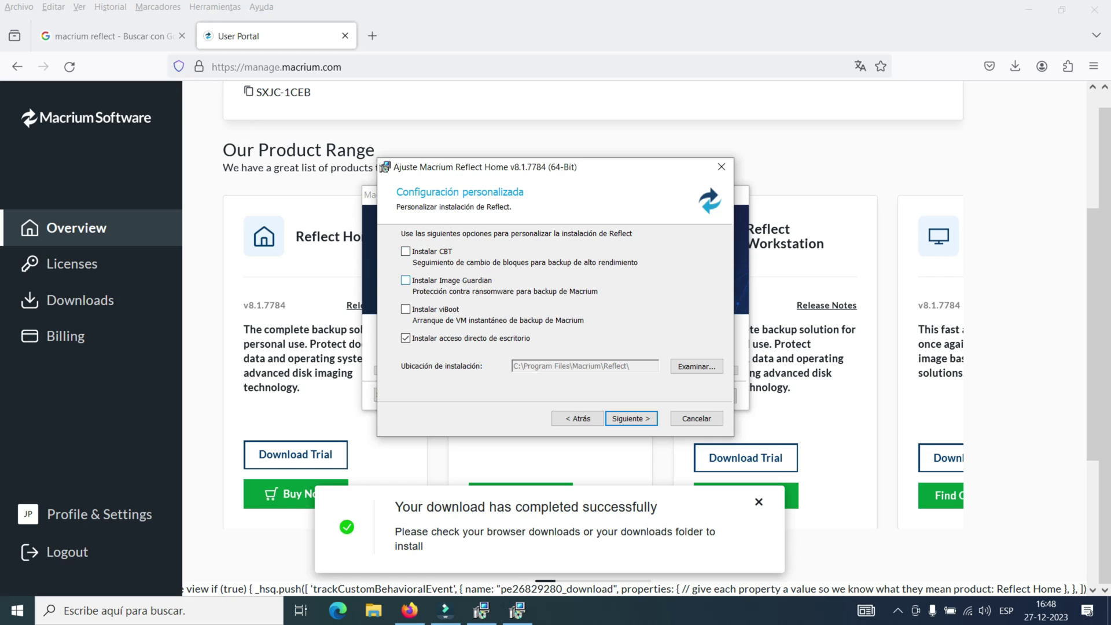
key(Return)
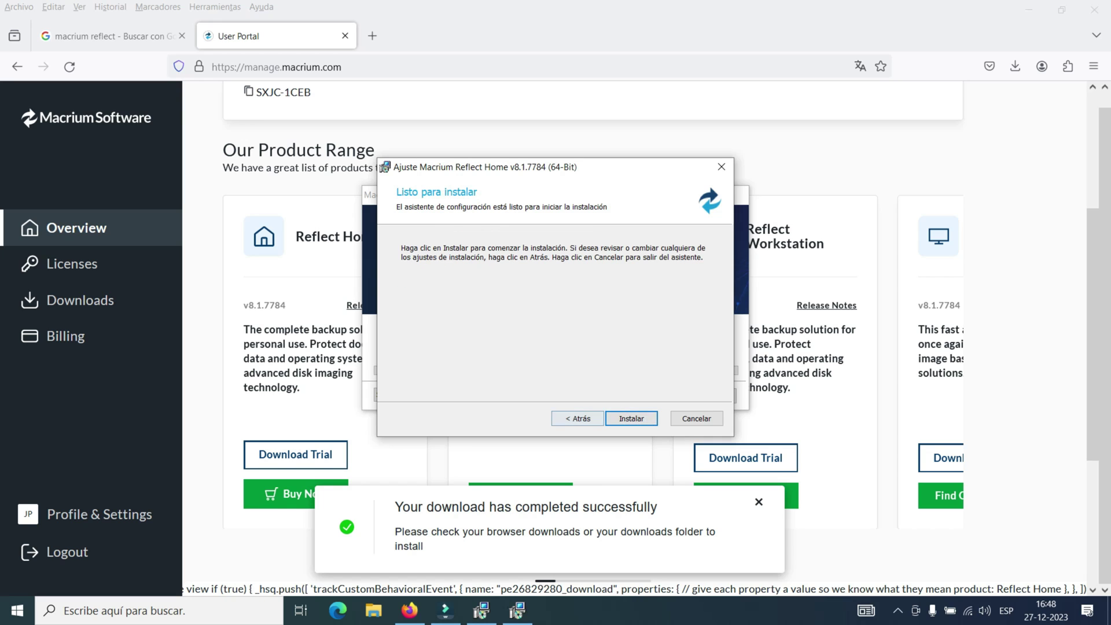
key(Return)
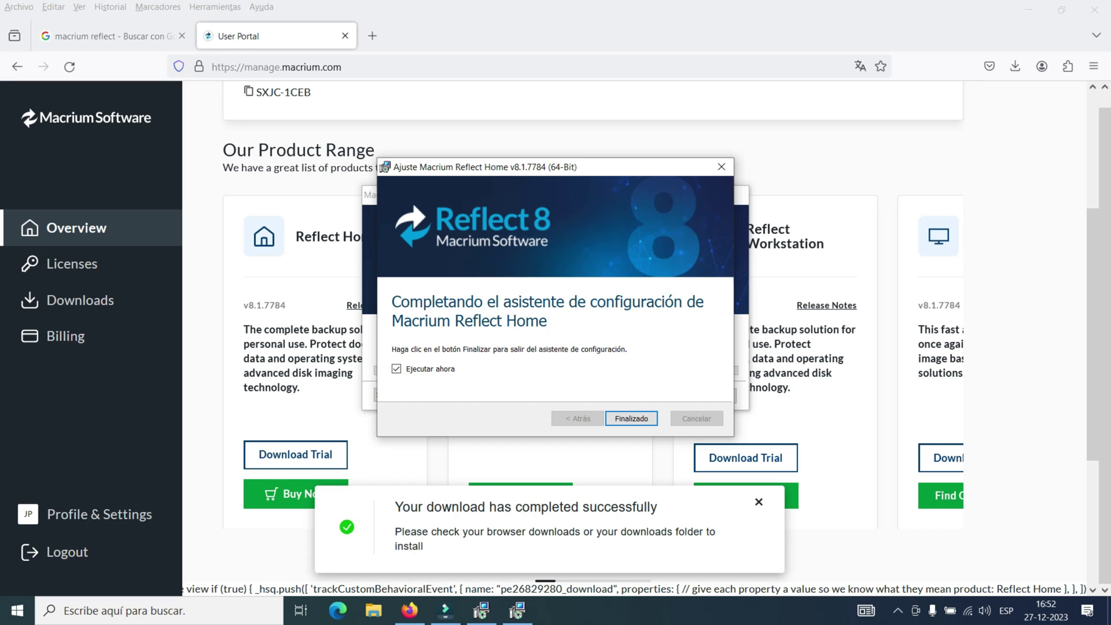
key(Return)
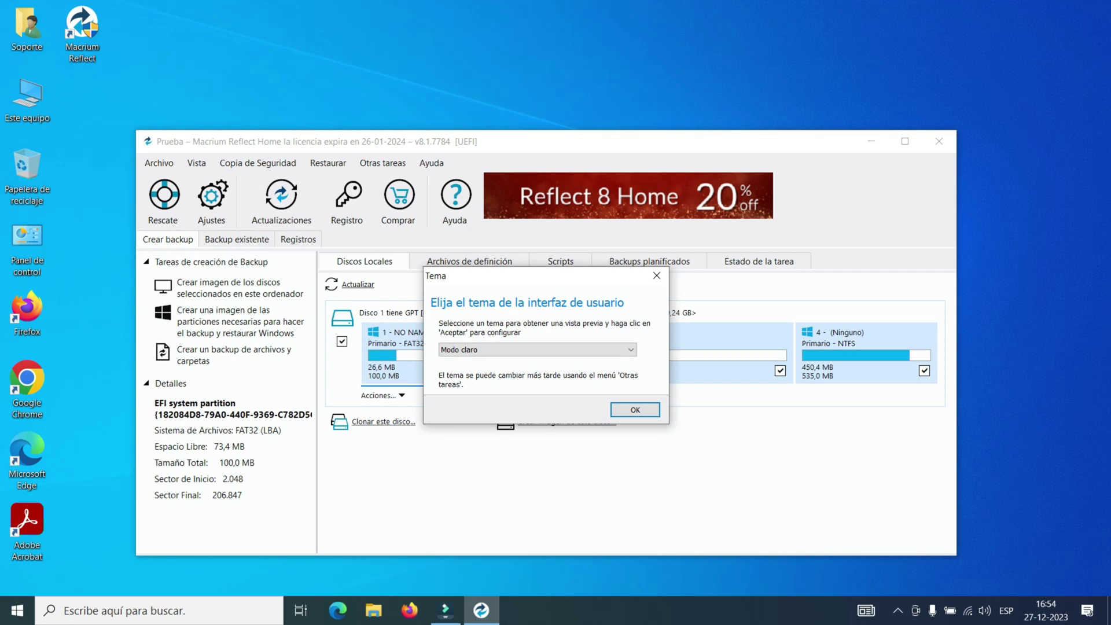
- Preview the 'Modo oscuro - Azul' theme, then switch to 'Tema de Color de Windows'
click(630, 349)
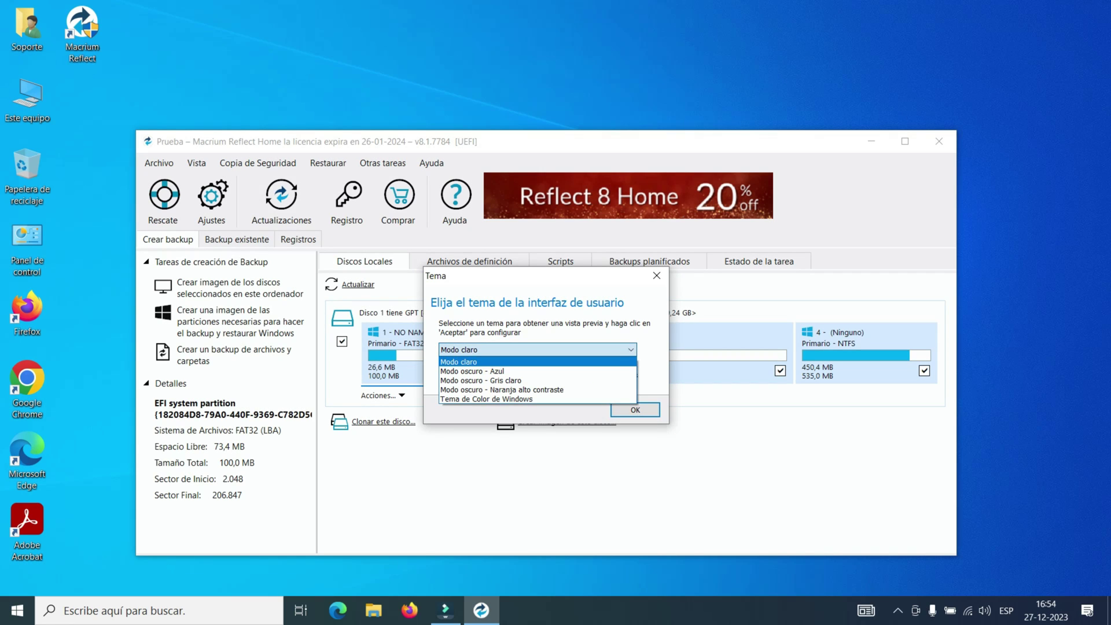
click(472, 371)
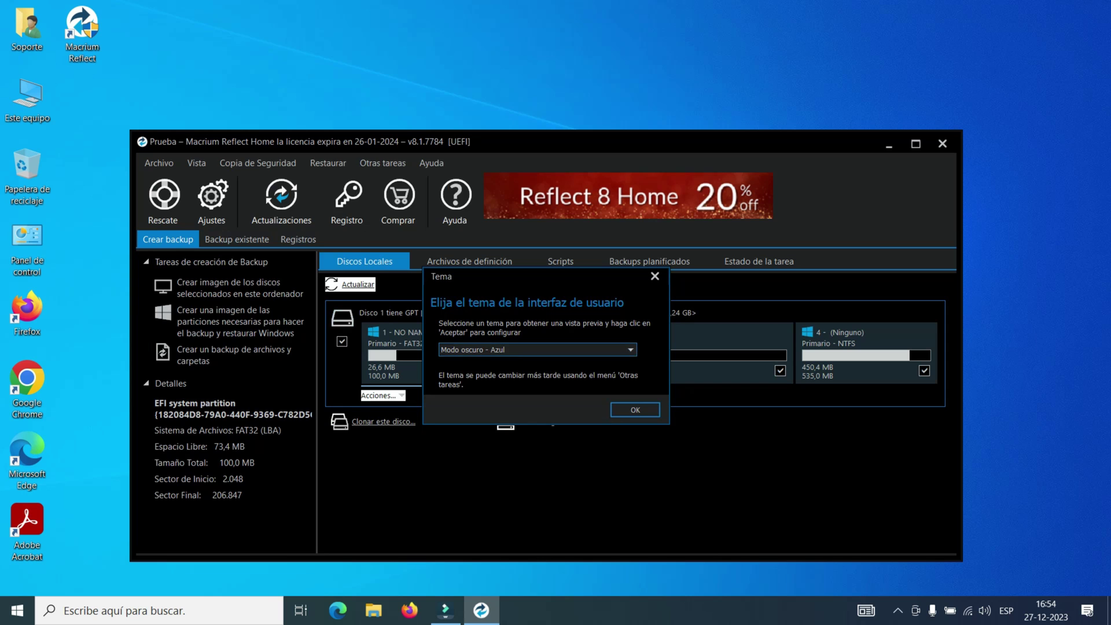
click(630, 350)
click(487, 399)
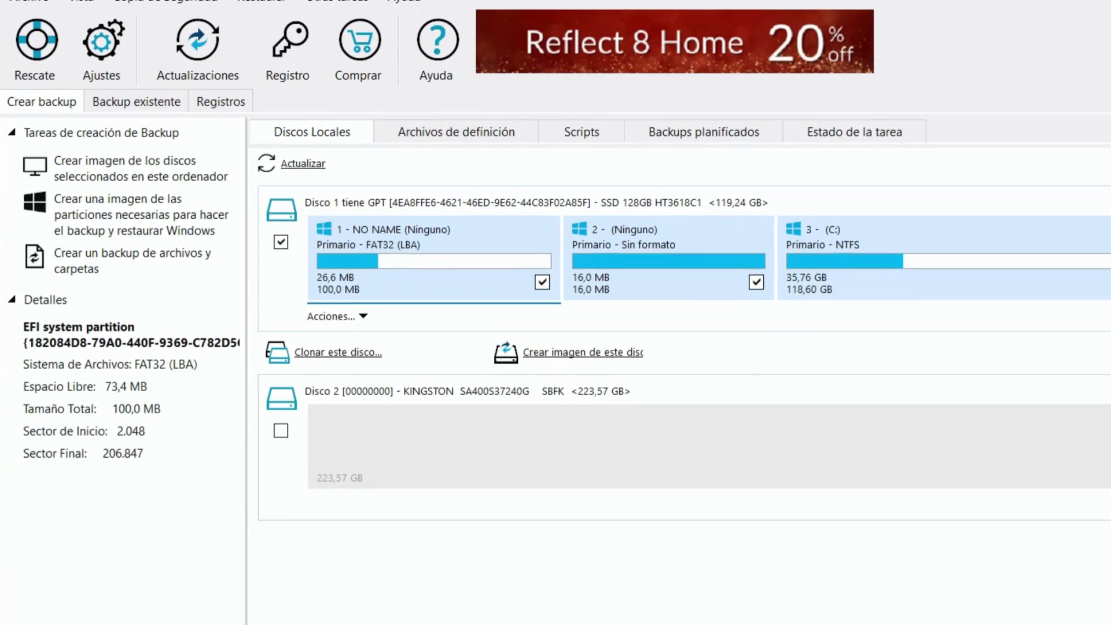
- Untick and re-tick Disk 1, the 128GB SSD with its partitions, as clone source
click(273, 238)
click(307, 255)
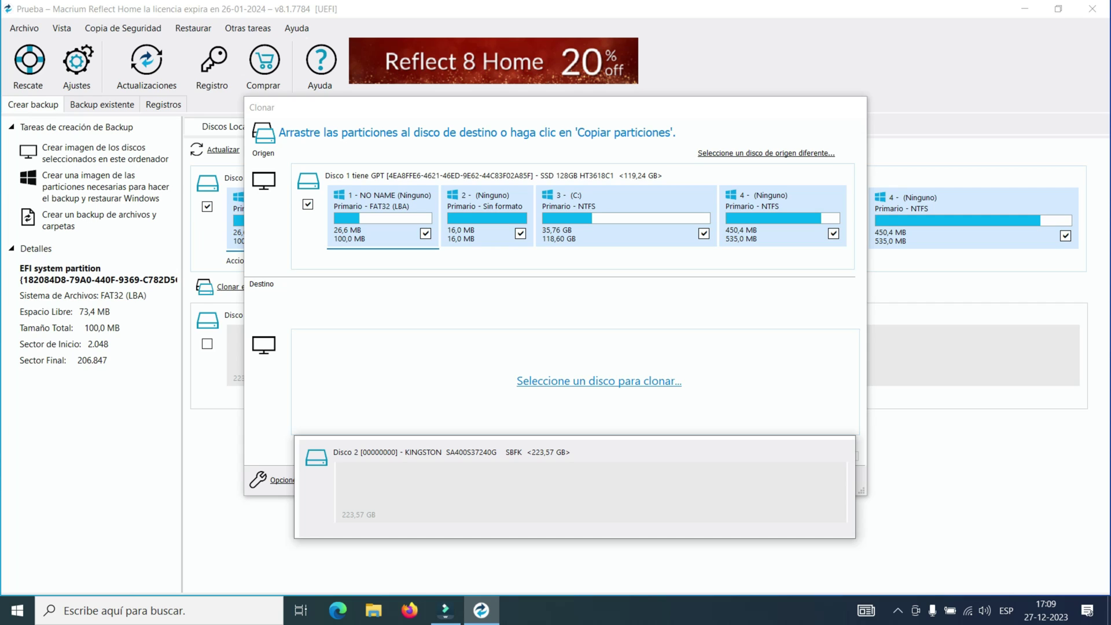
- Choose the Kingston Disk 2 as destination, try 'Desplazamiento y longitud exactos', then undo it
click(579, 489)
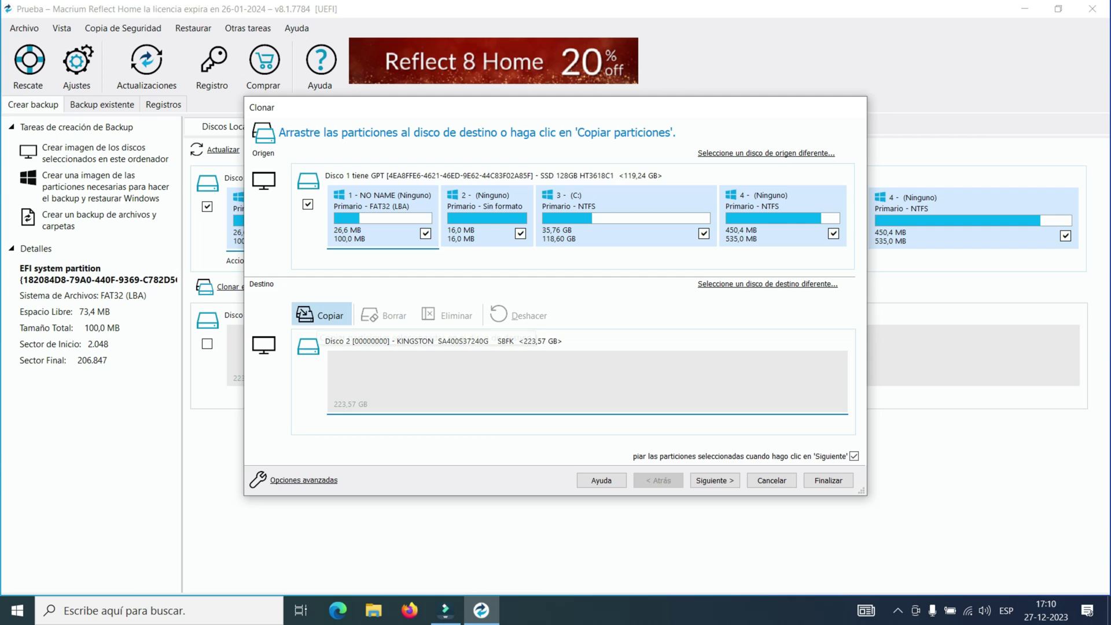
click(319, 315)
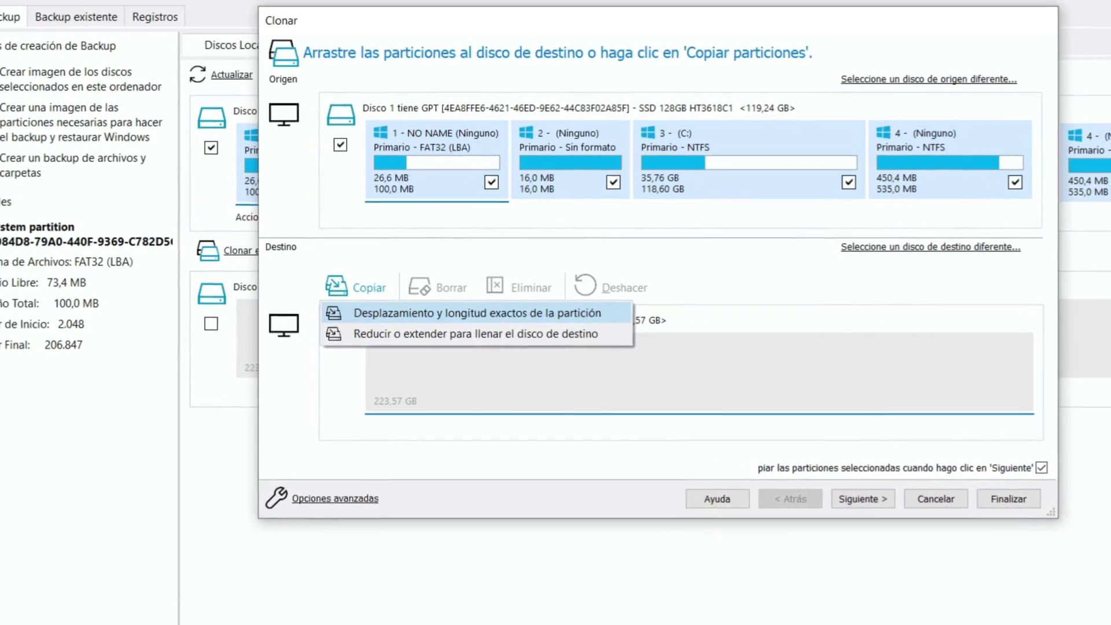
key(Return)
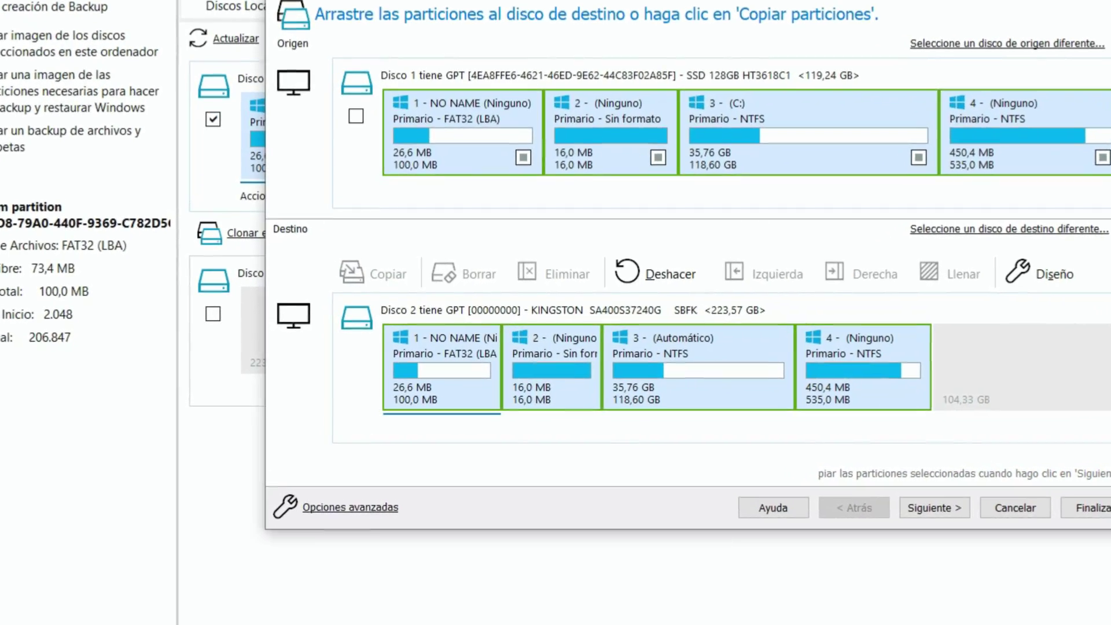
click(666, 273)
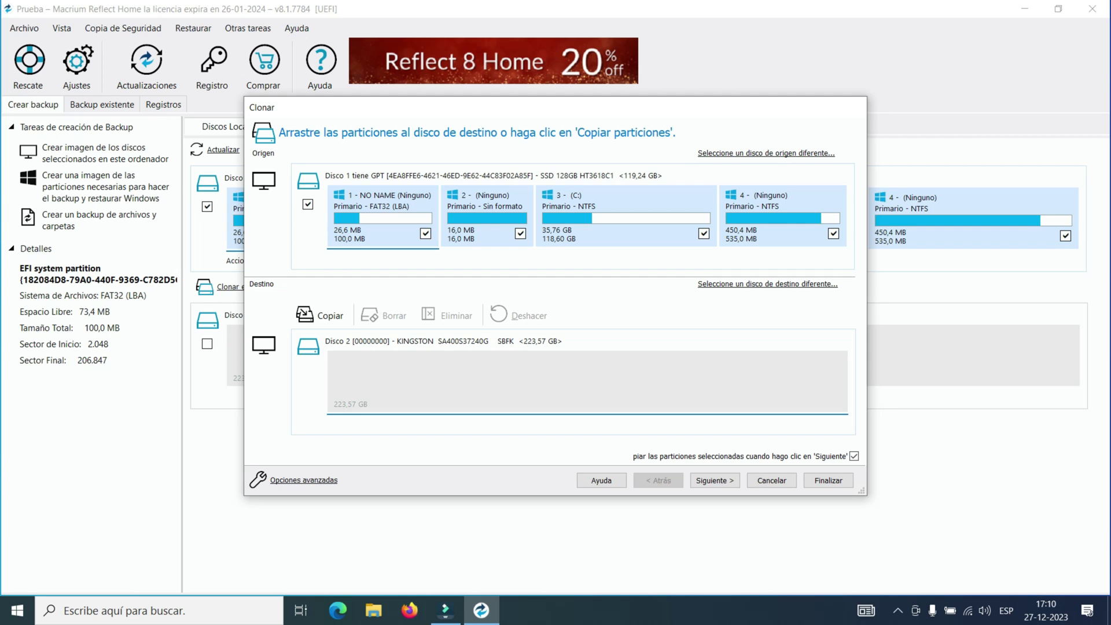
- Copy partitions with 'Reducir o extender para llenar el disco de destino', enlarging C: to 222,93 GB
click(320, 315)
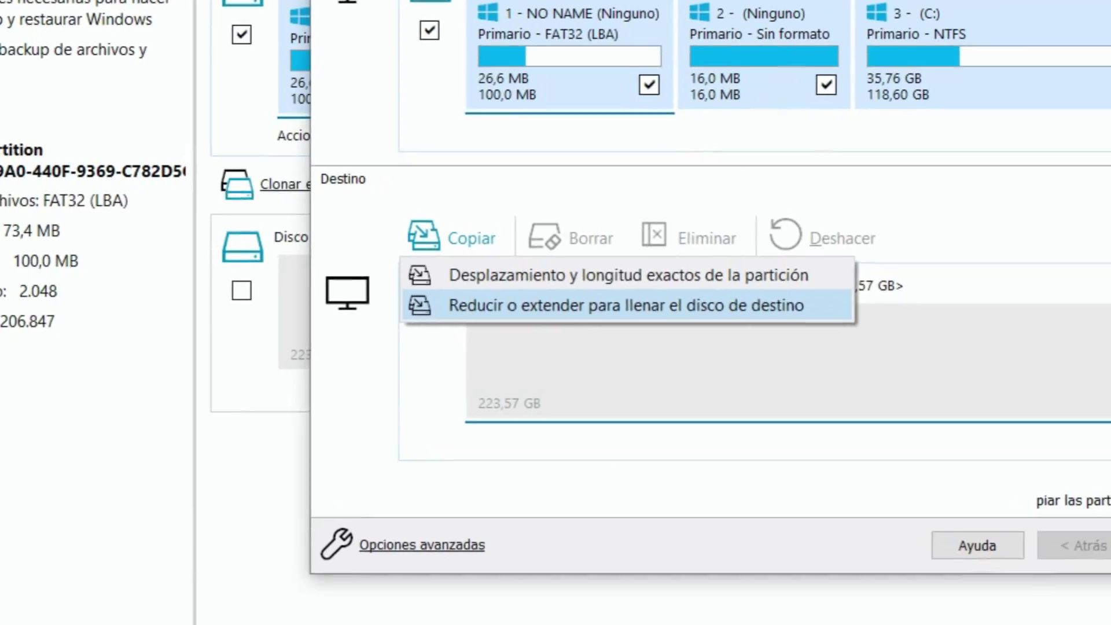
click(626, 305)
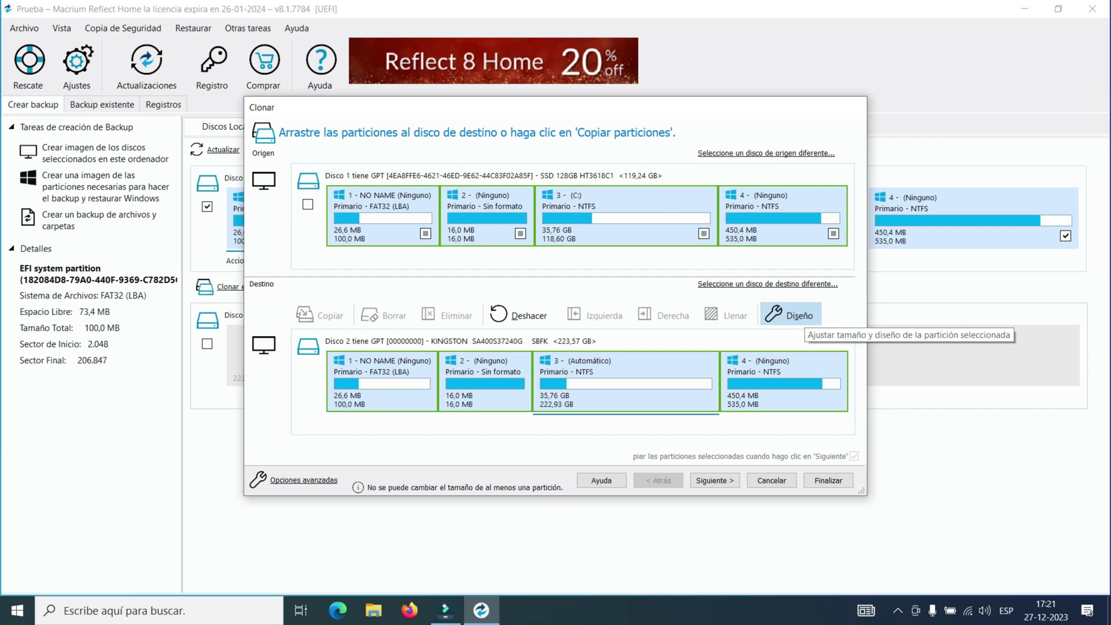
click(793, 315)
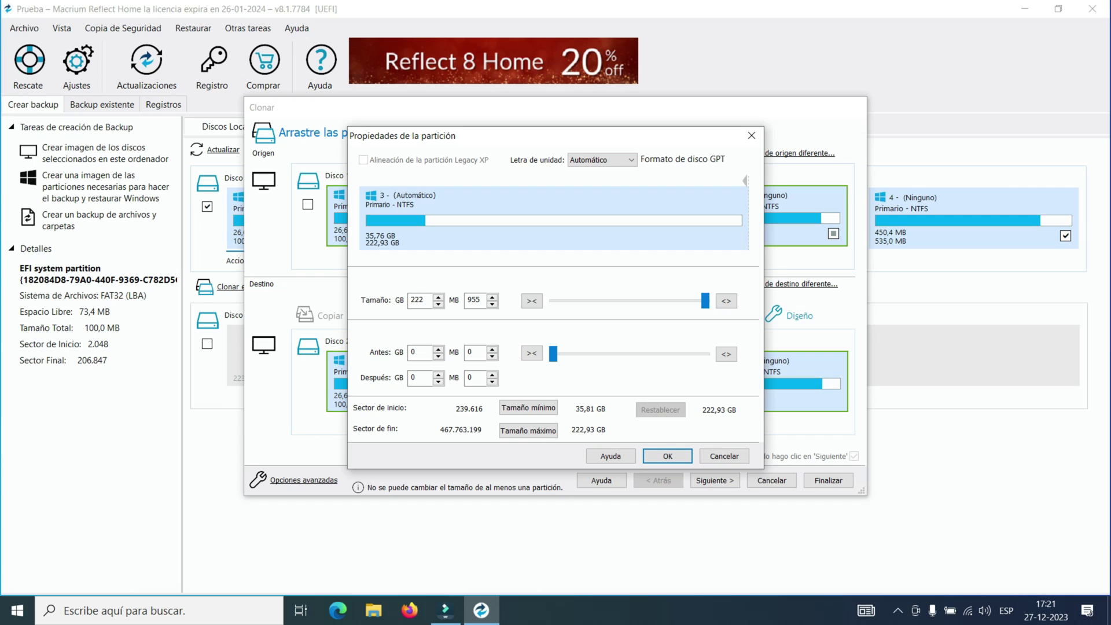
click(724, 456)
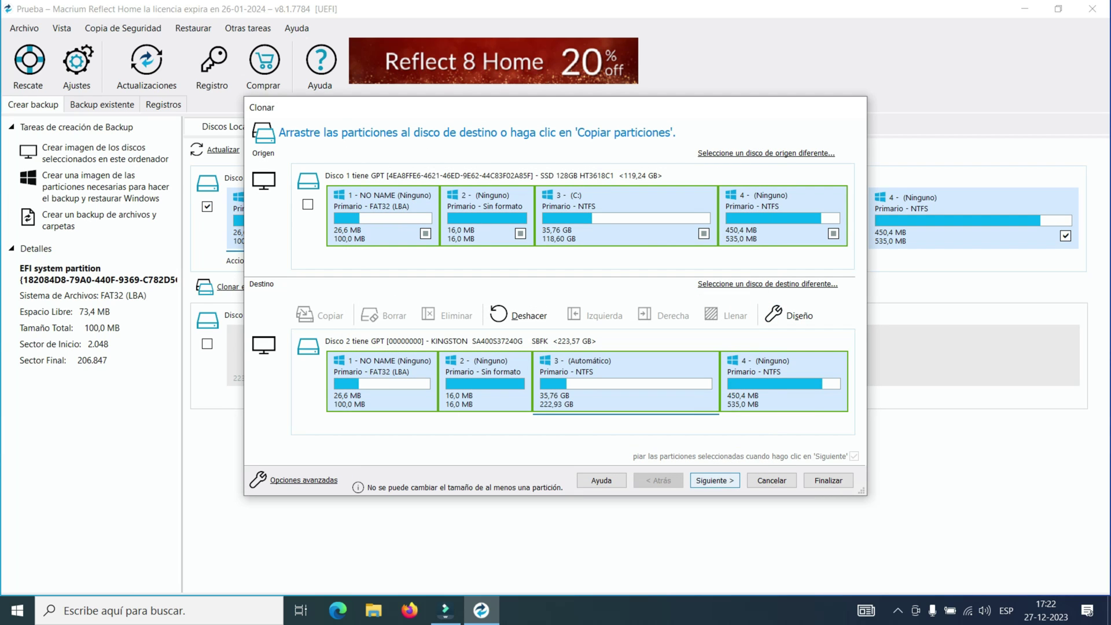
- Pass the scheduling page and finalize the clone from the 'Sumario de clonación'
key(Return)
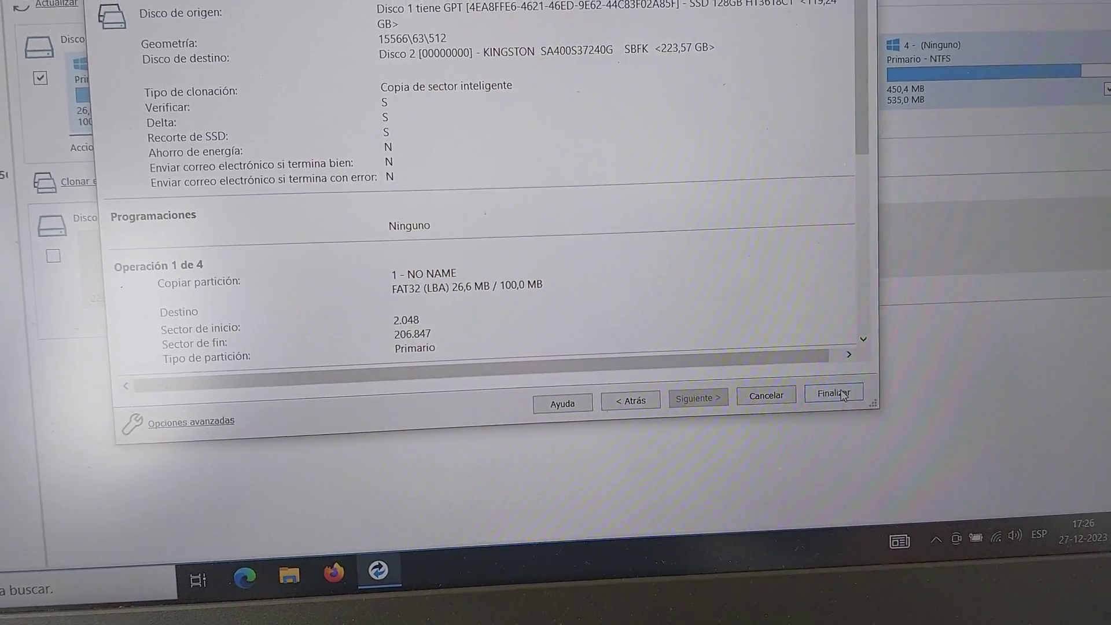
click(832, 394)
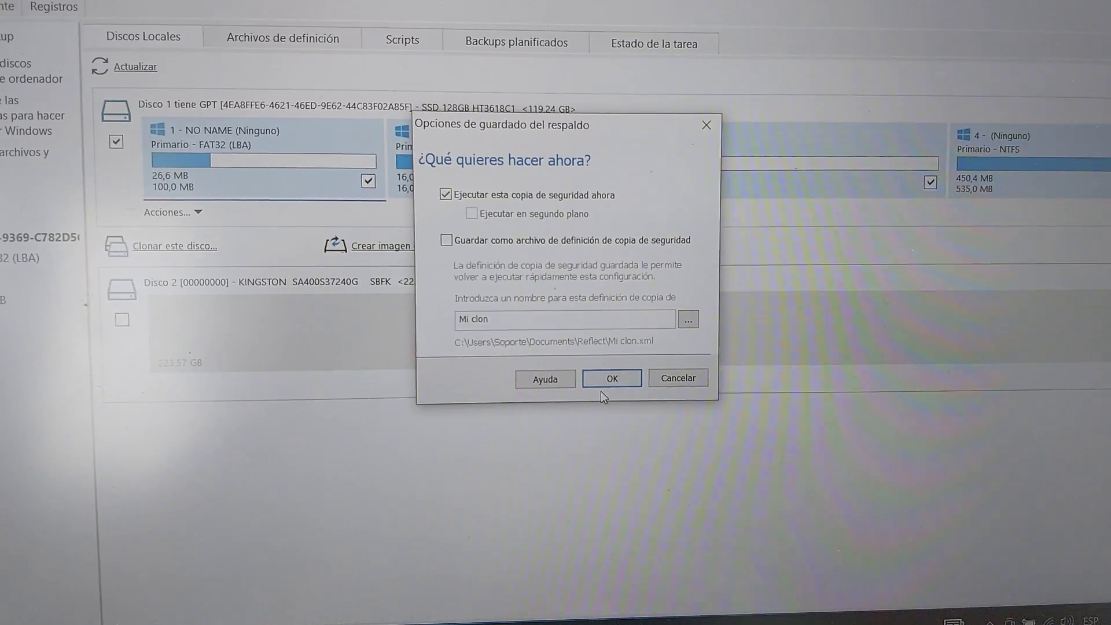
- Confirm the save options with 'Ejecutar esta copia de seguridad ahora' ticked so the clone runs to completion
click(612, 384)
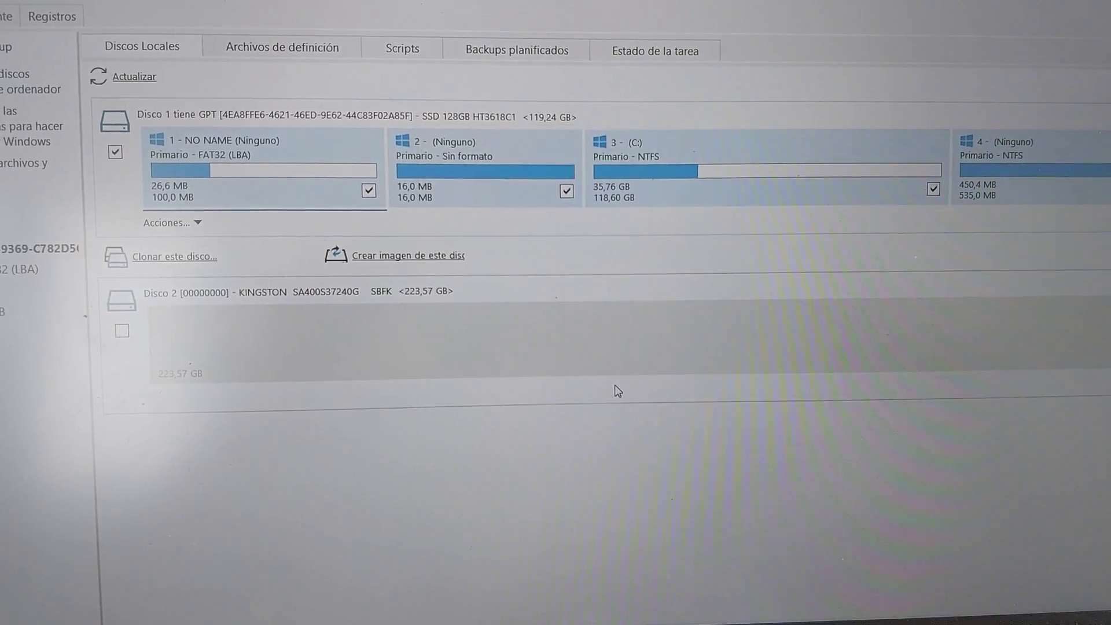